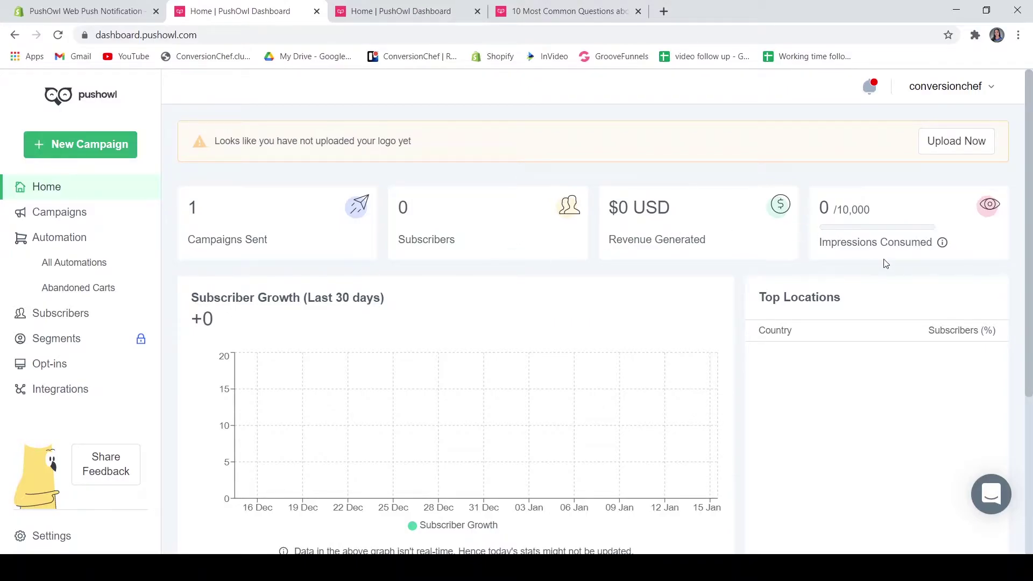
# Step: Open the Campaigns list and check the Very nice product campaign's options menu, including Duplicate
pyautogui.scroll(-1, 366, 312)
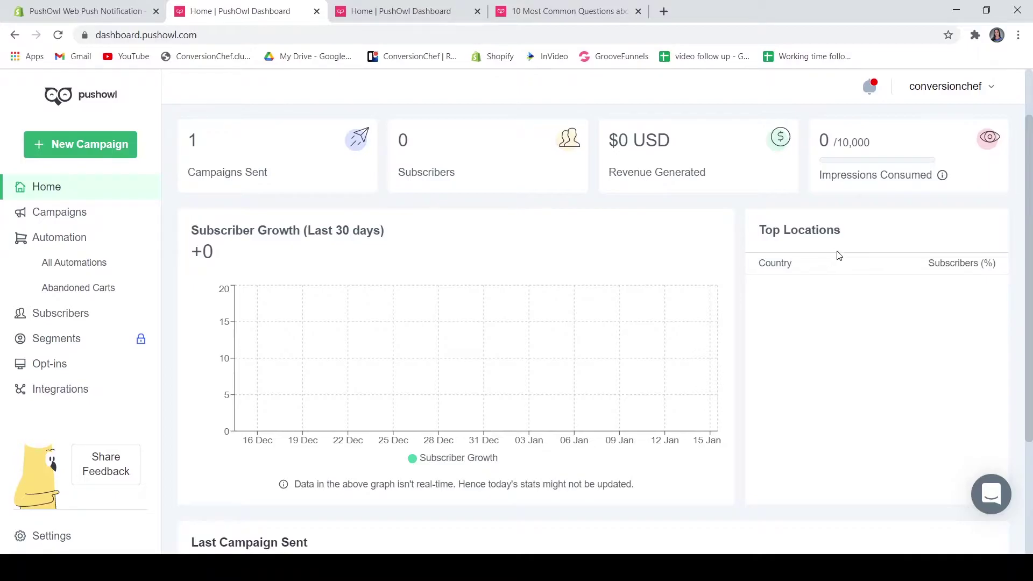
pyautogui.scroll(-3, 838, 254)
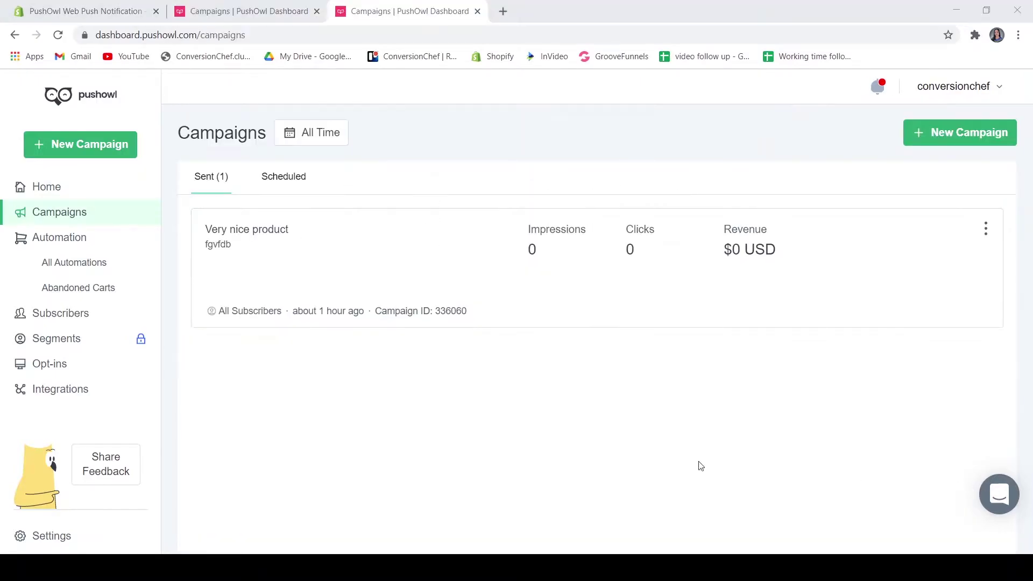
pyautogui.click(379, 441)
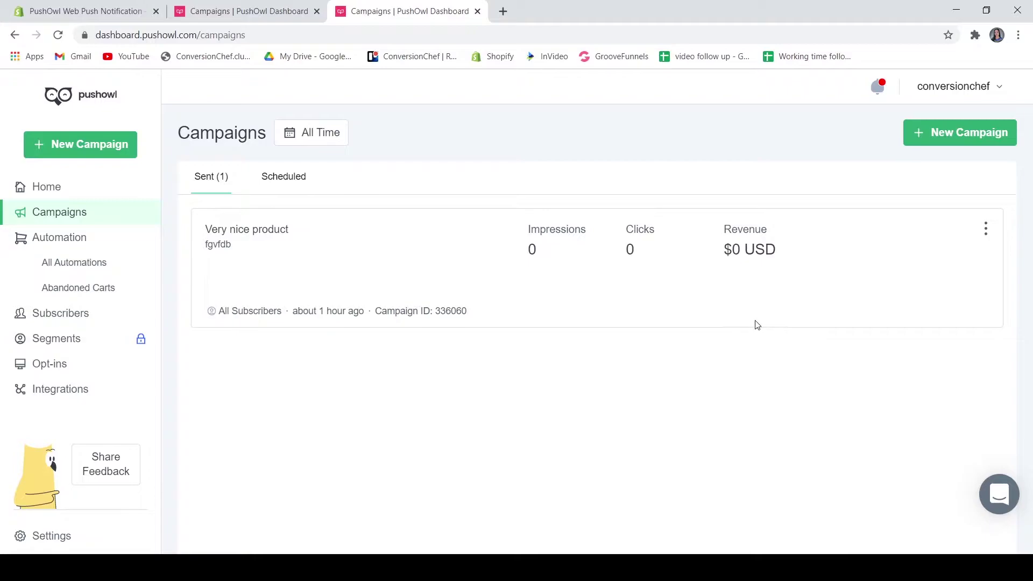
pyautogui.click(989, 230)
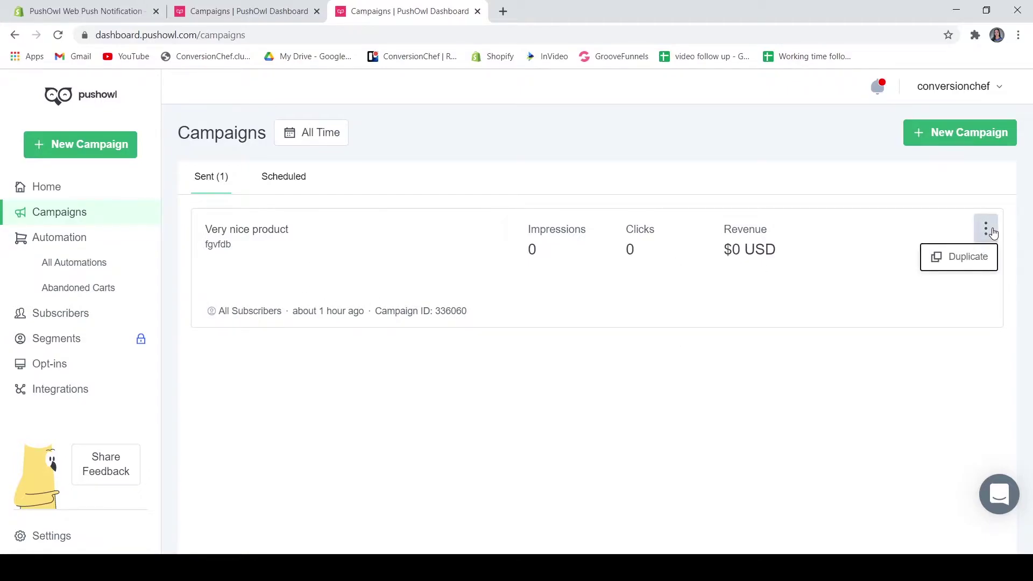
pyautogui.click(783, 154)
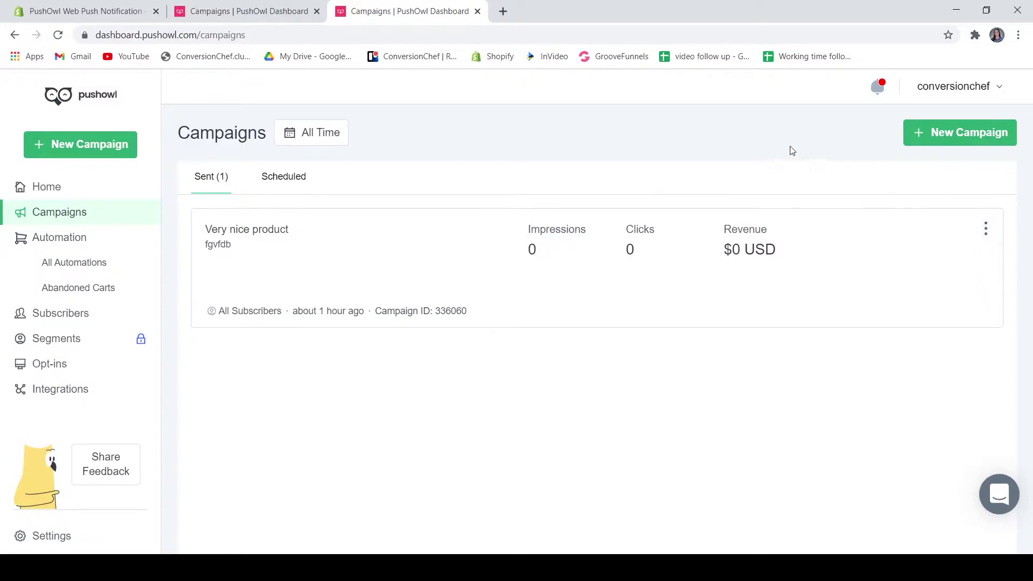
# Step: Start a new regular campaign sent now to All Subscribers, trying Schedule before reverting
pyautogui.click(951, 147)
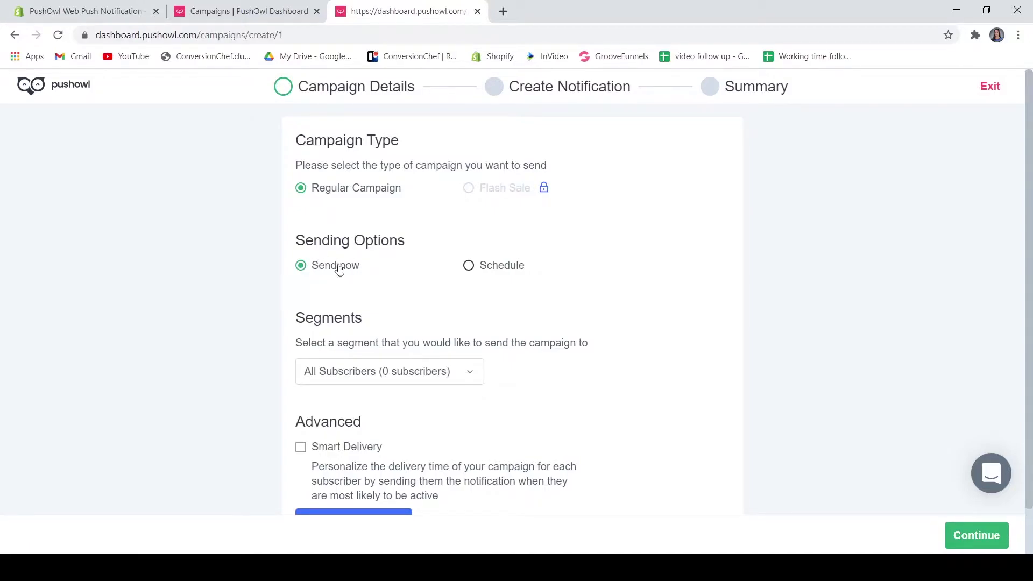
pyautogui.click(494, 269)
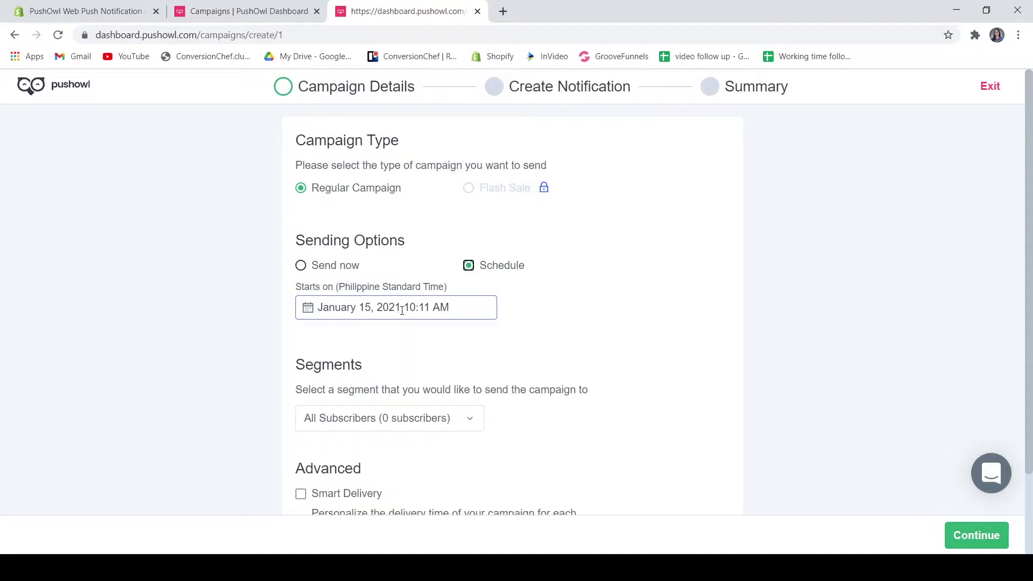
pyautogui.click(335, 270)
pyautogui.scroll(-1, 337, 302)
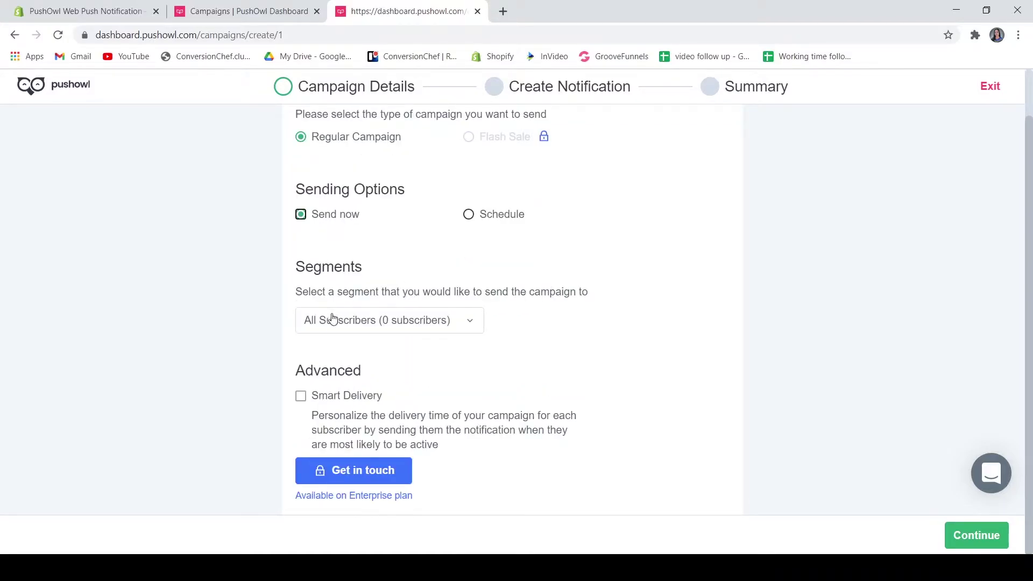
pyautogui.click(340, 322)
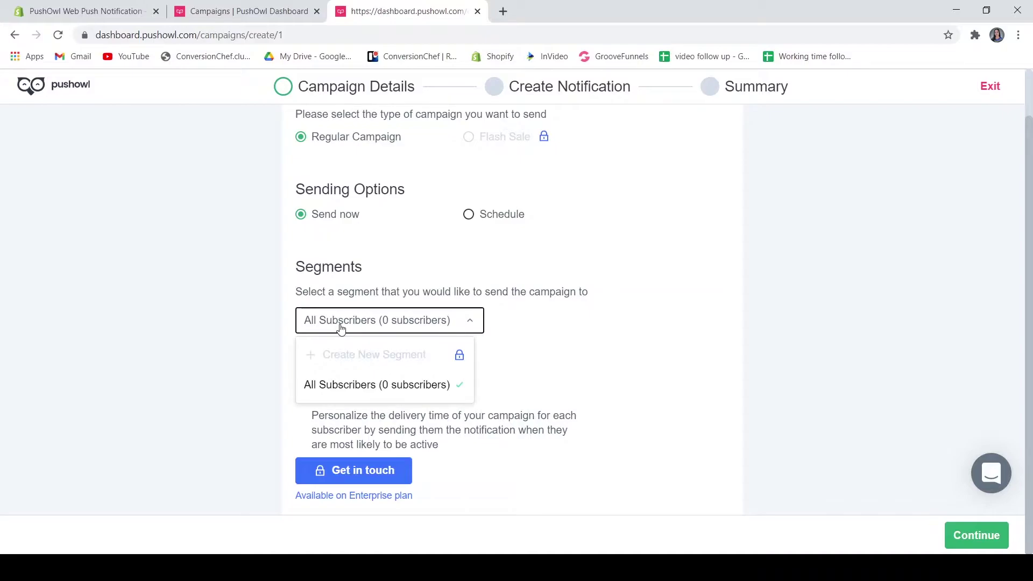
pyautogui.click(642, 348)
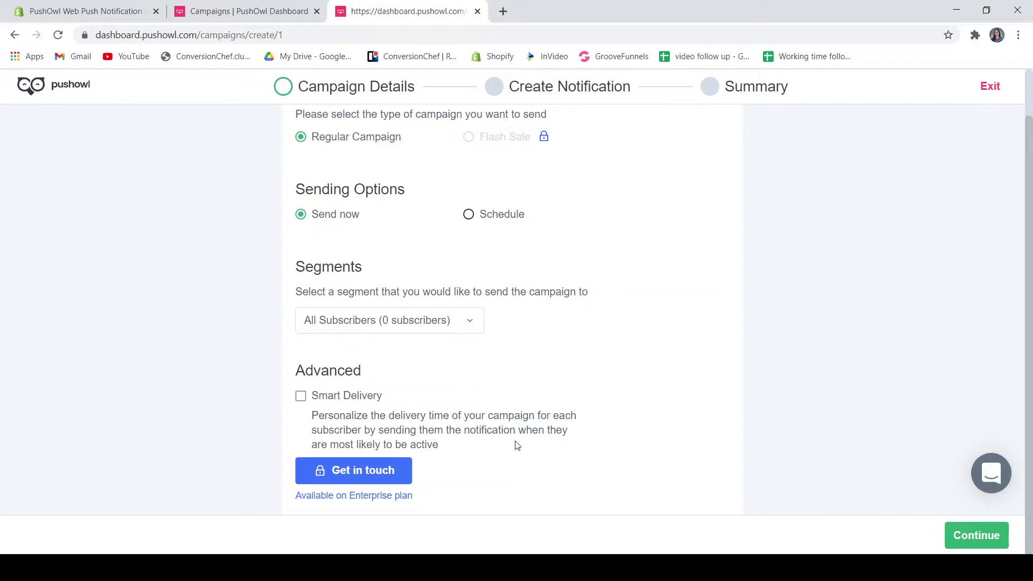
pyautogui.scroll(1, 517, 340)
pyautogui.scroll(-1, 471, 407)
# Step: Title the notification 'Back in Cart' with the message 'The .....'
pyautogui.click(965, 536)
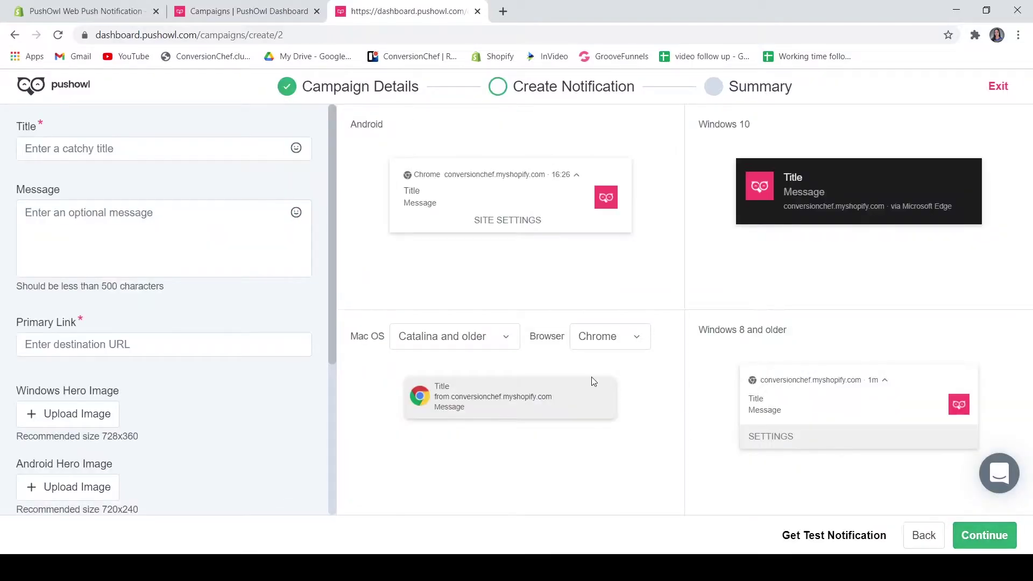
pyautogui.click(51, 154)
pyautogui.click(60, 205)
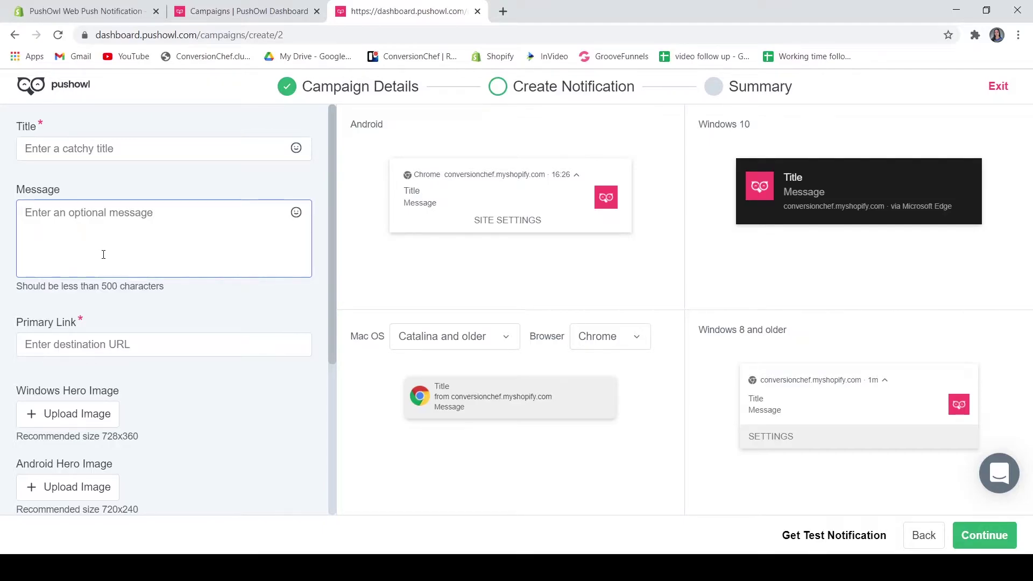
pyautogui.click(98, 156)
pyautogui.write('Back in Cart')
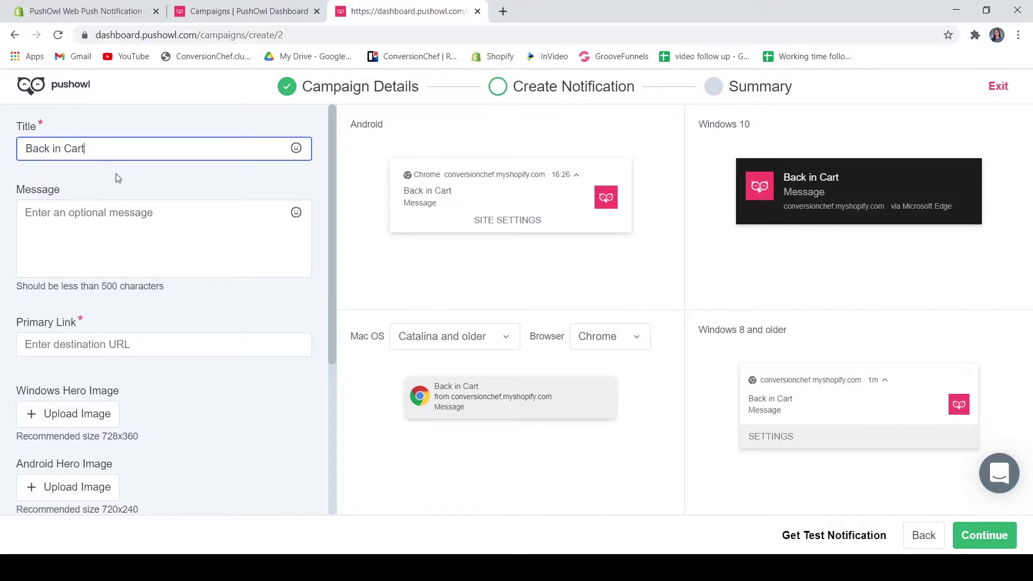
pyautogui.click(118, 216)
pyautogui.write('The .....')
# Step: Set google.com as the primary link and continue to the Summary step
pyautogui.scroll(-1, 98, 297)
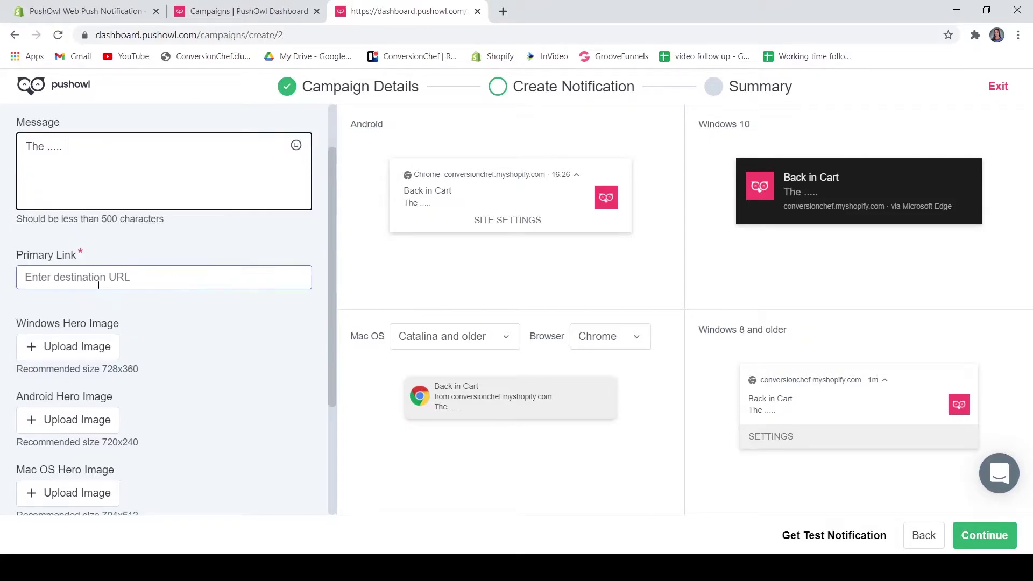
pyautogui.click(97, 274)
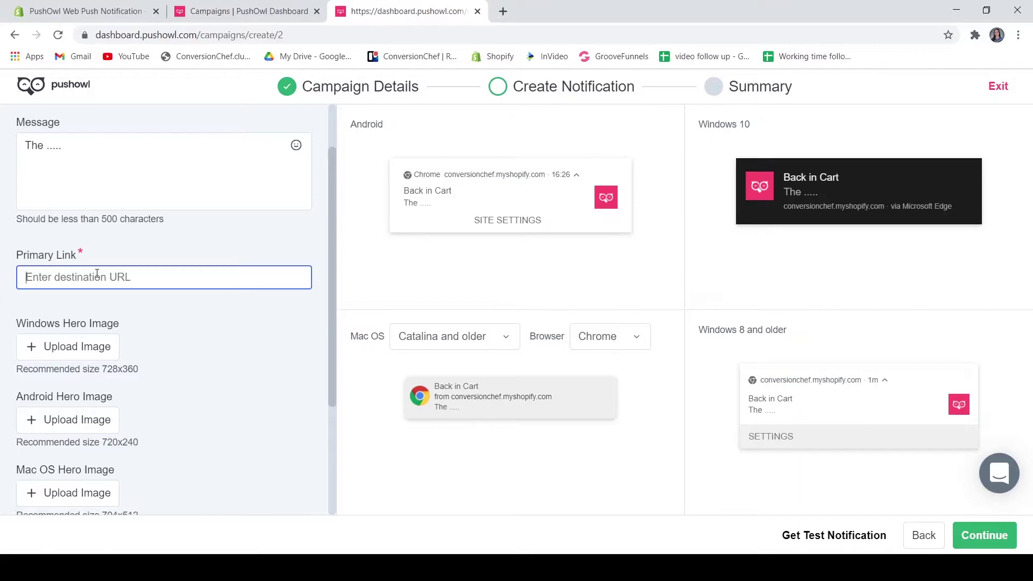
pyautogui.write('google.com')
pyautogui.scroll(1, 161, 301)
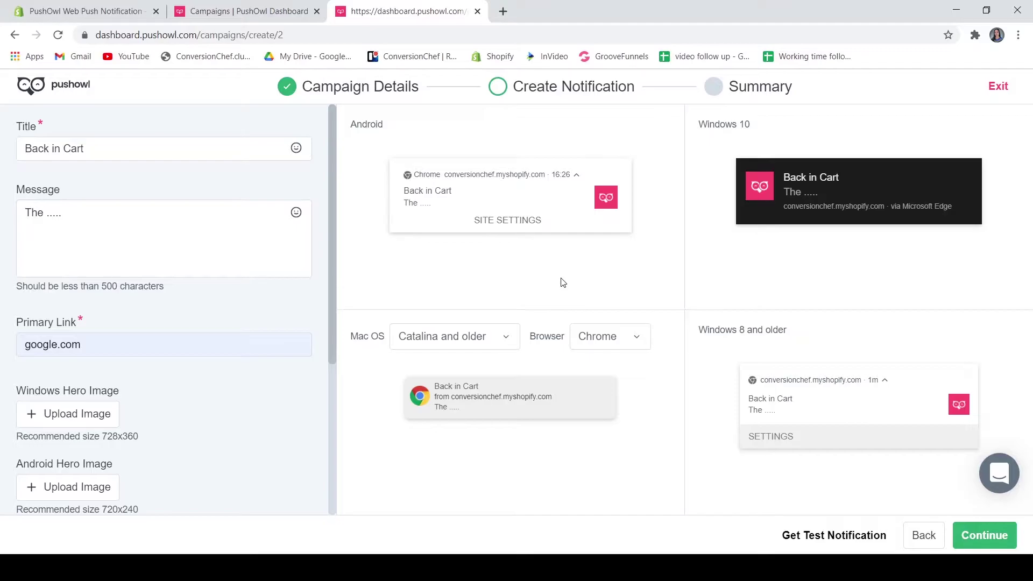
pyautogui.click(988, 544)
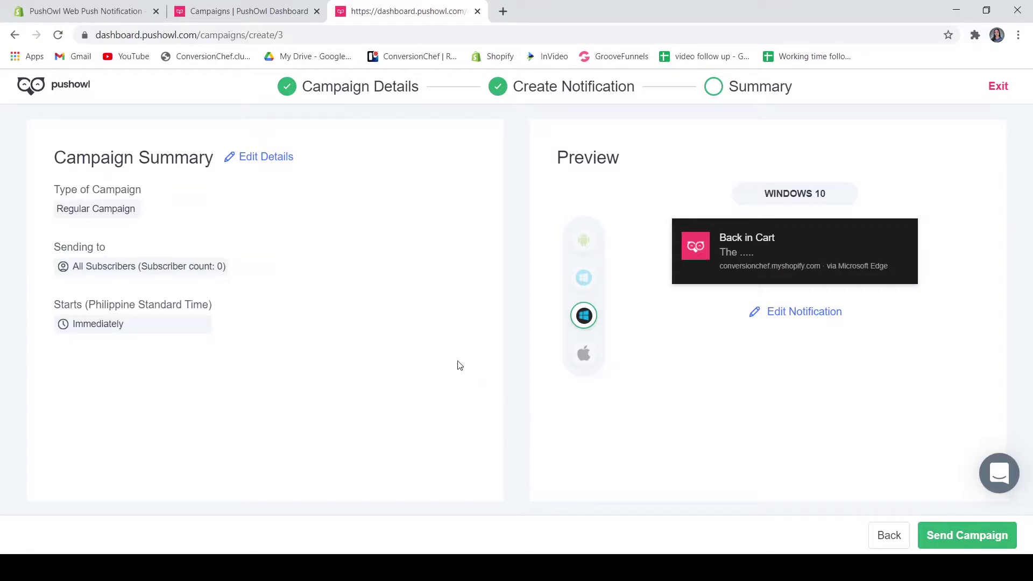
# Step: Send and confirm the Back in Cart campaign, then check its options in the sent list
pyautogui.click(959, 543)
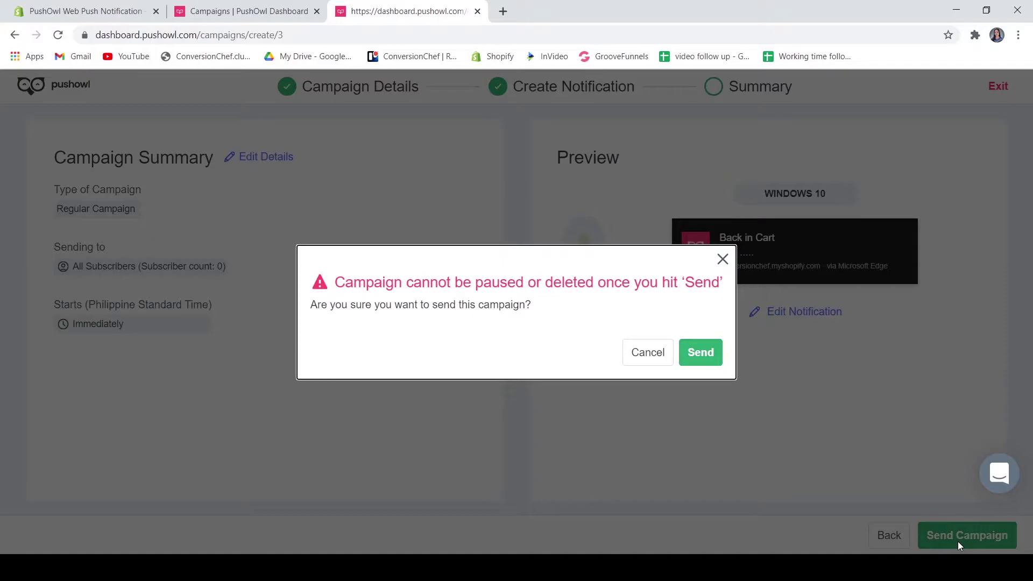
pyautogui.click(705, 354)
pyautogui.click(519, 405)
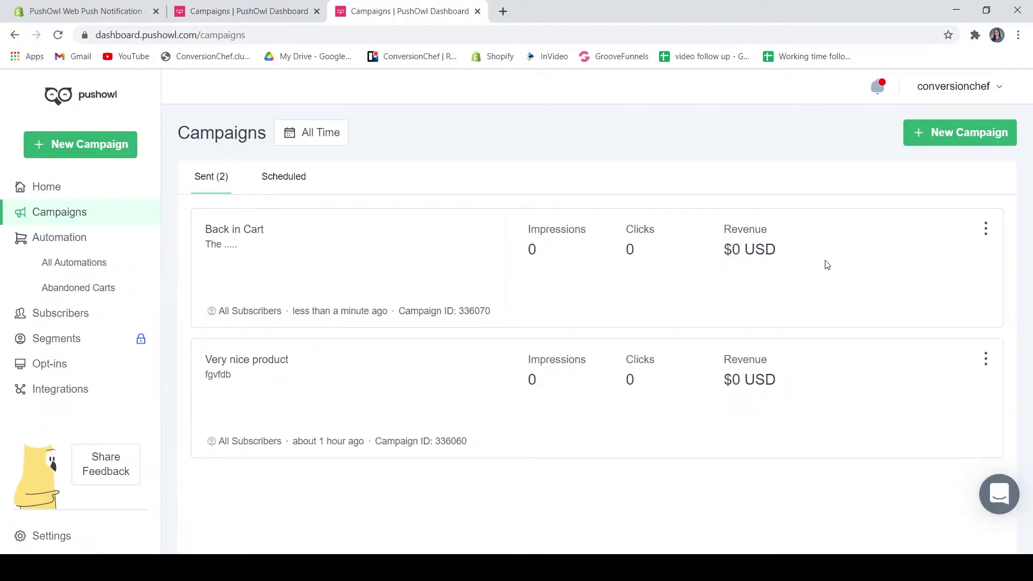
pyautogui.click(987, 231)
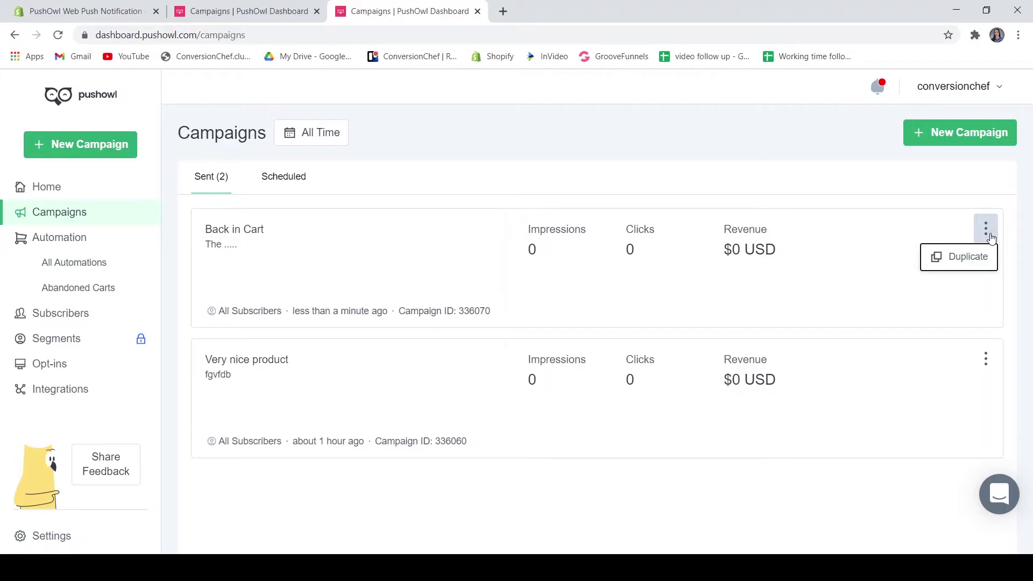
pyautogui.click(109, 239)
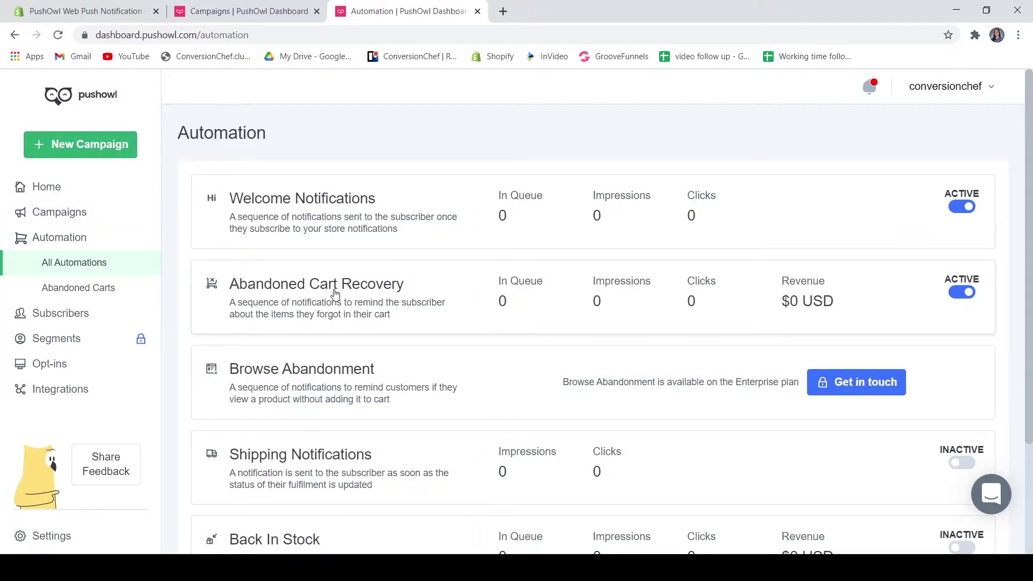
# Step: Scroll through the automations list: Welcome, Abandoned Cart Recovery, Shipping and Back In Stock
pyautogui.scroll(-1, 335, 294)
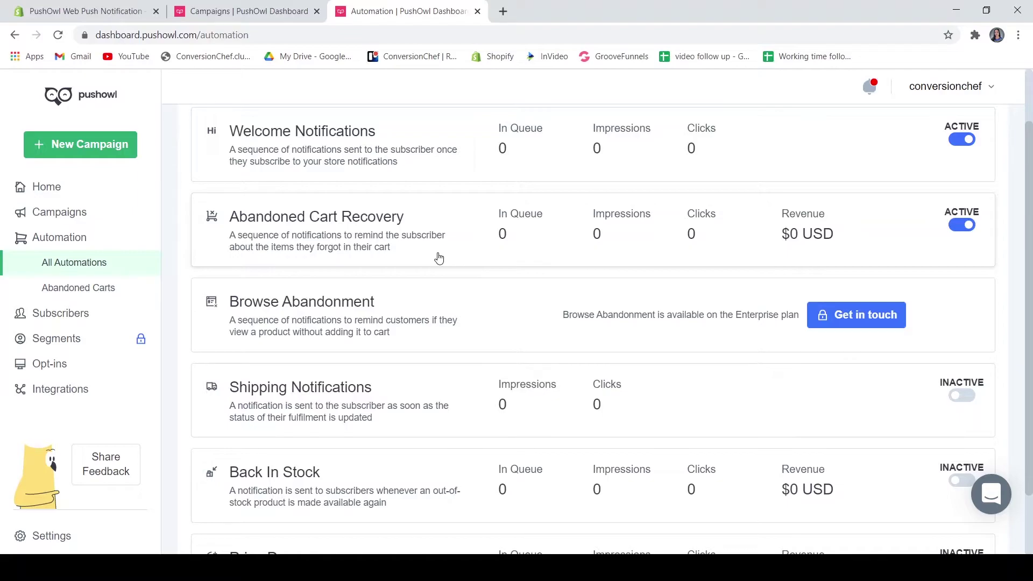
pyautogui.scroll(-3, 433, 350)
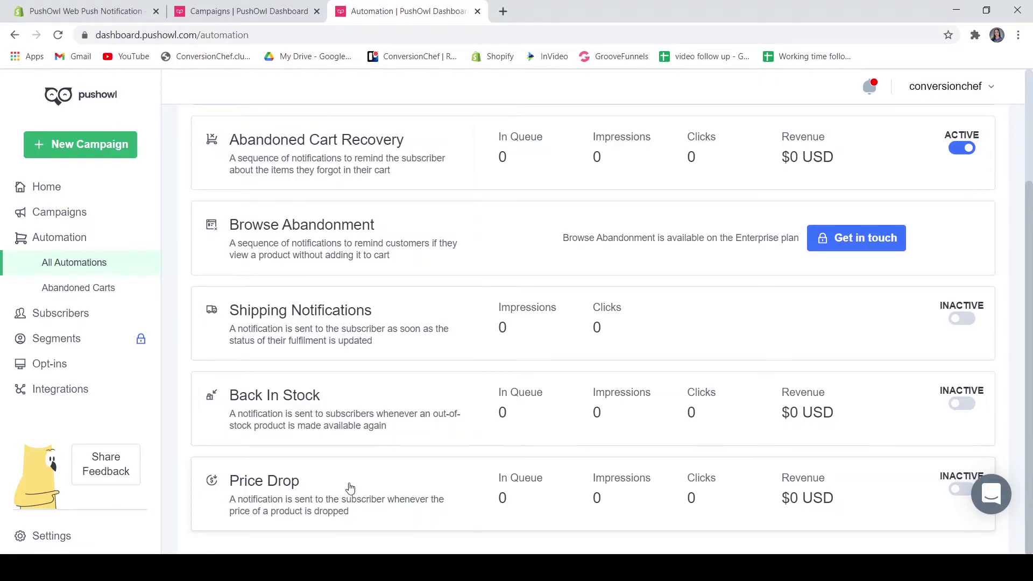
pyautogui.scroll(3, 350, 486)
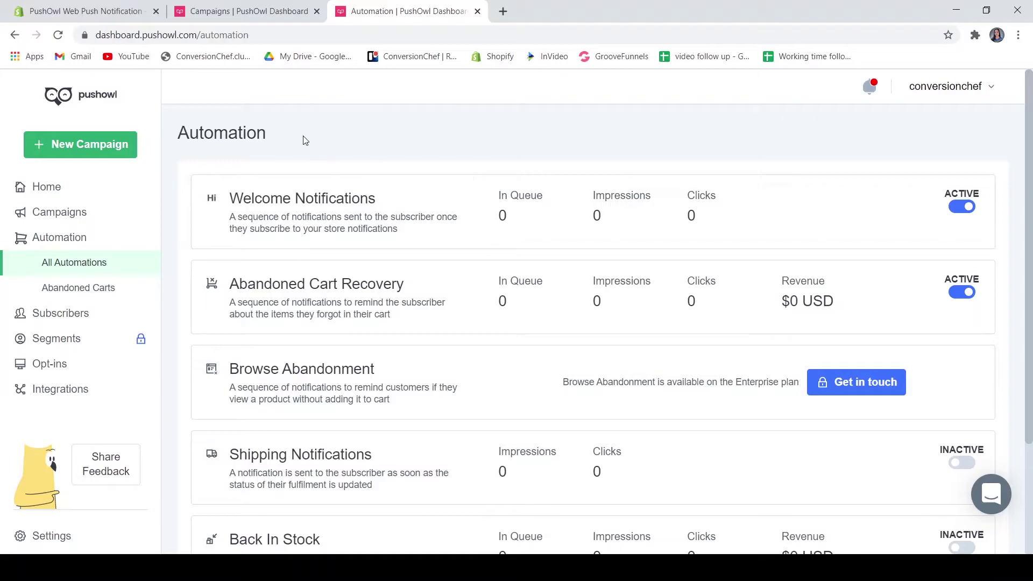
pyautogui.scroll(-2, 492, 231)
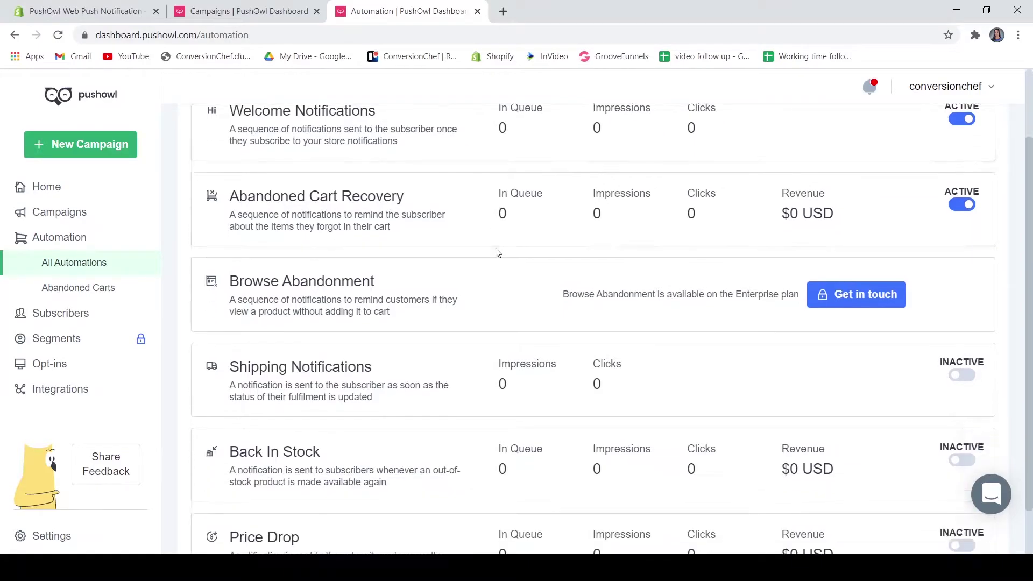
pyautogui.scroll(-1, 499, 258)
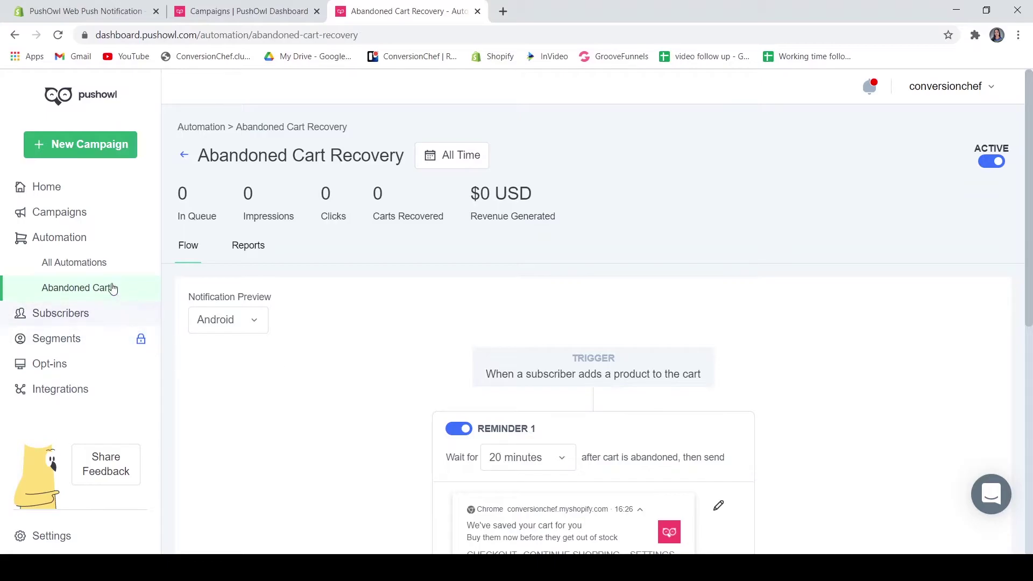
# Step: Review Reminder 1's wait-time choices, keeping it at 20 minutes
pyautogui.scroll(-2, 301, 343)
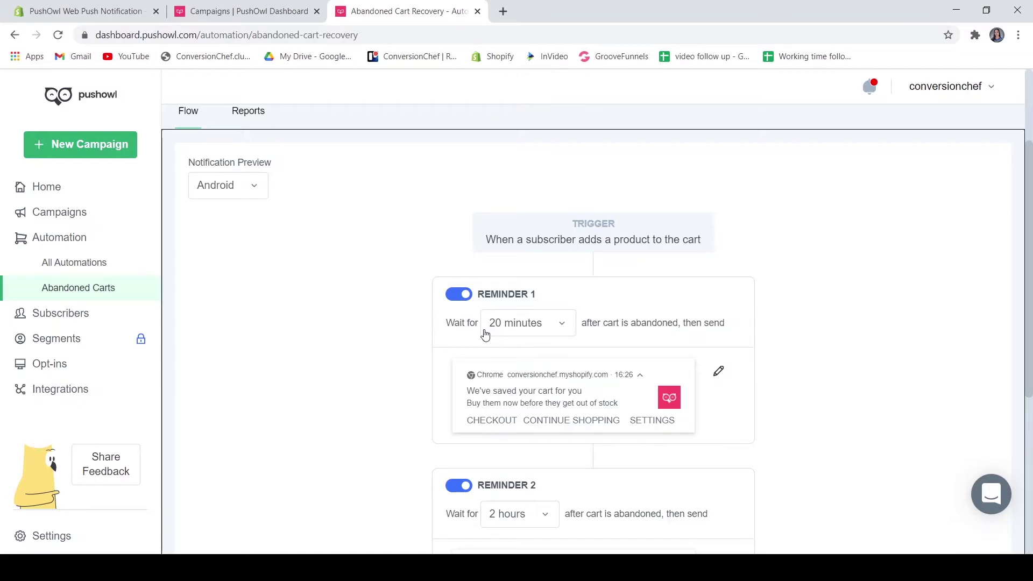
pyautogui.click(554, 330)
pyautogui.click(555, 330)
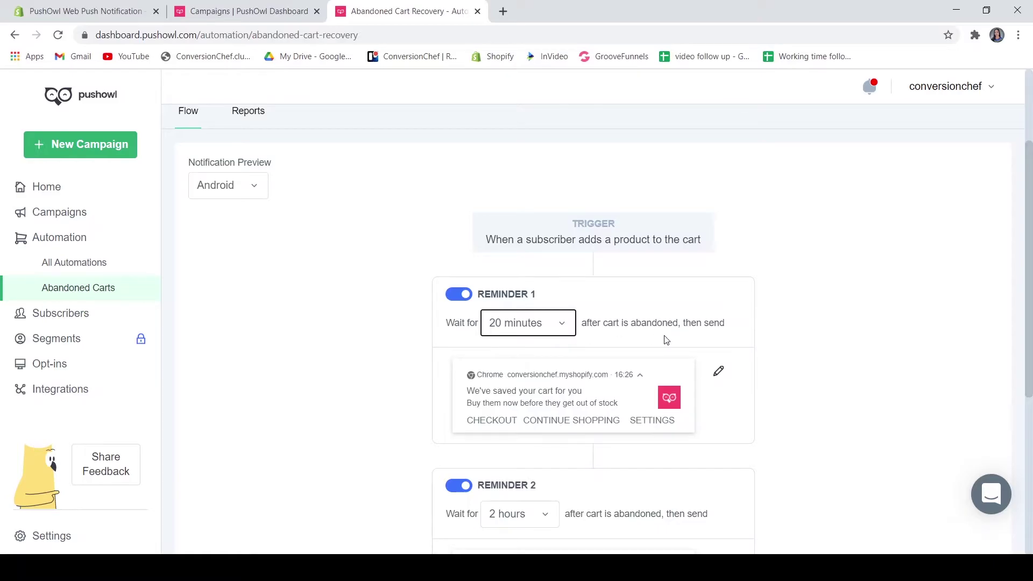
# Step: Edit Reminder 1's notification title and send a test notification
pyautogui.click(718, 371)
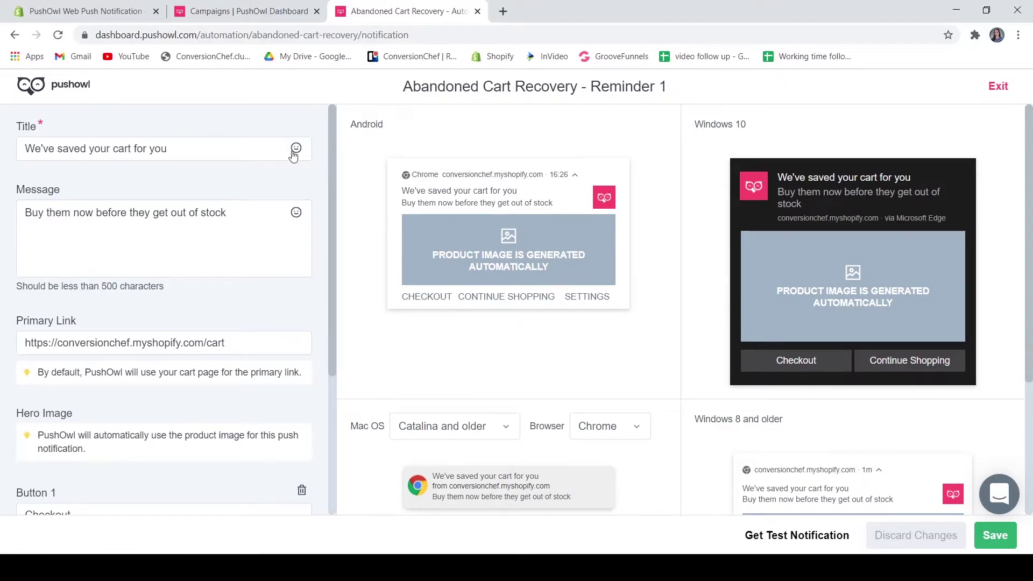
pyautogui.click(238, 158)
pyautogui.scroll(-3, 598, 397)
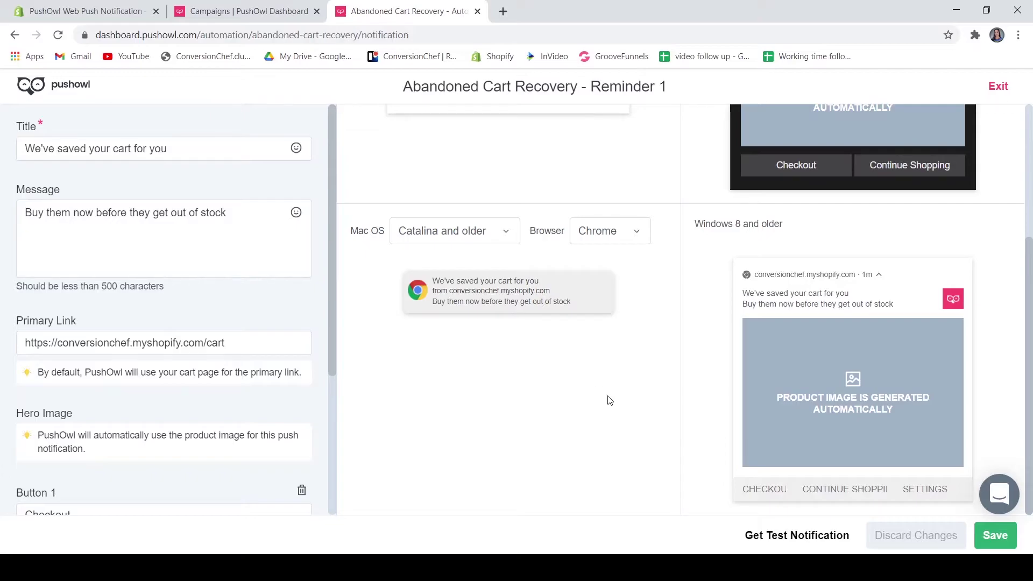
pyautogui.click(788, 547)
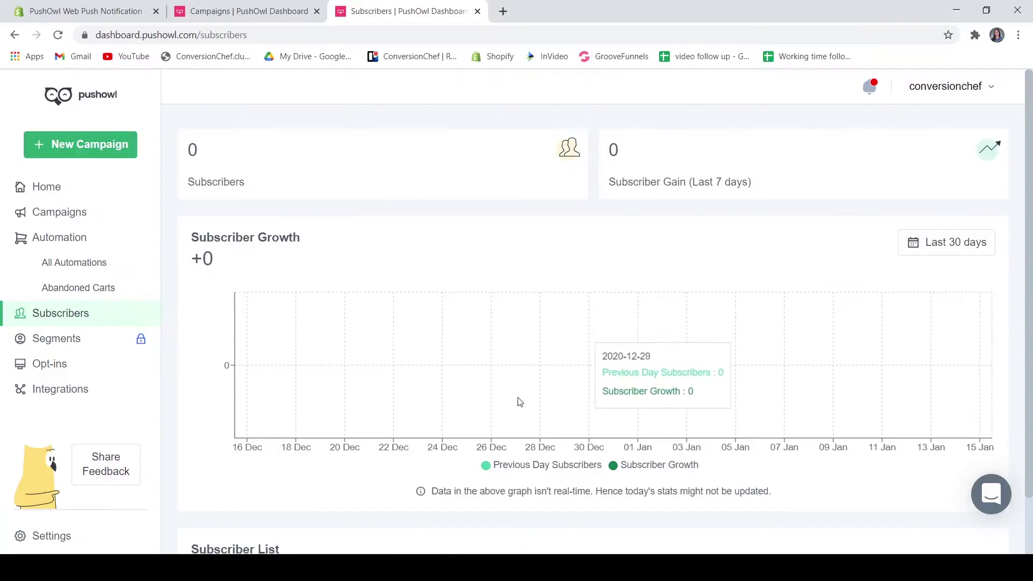
# Step: View the Segments upgrade page, then the Opt-ins page with its live Browser Prompt
pyautogui.click(89, 343)
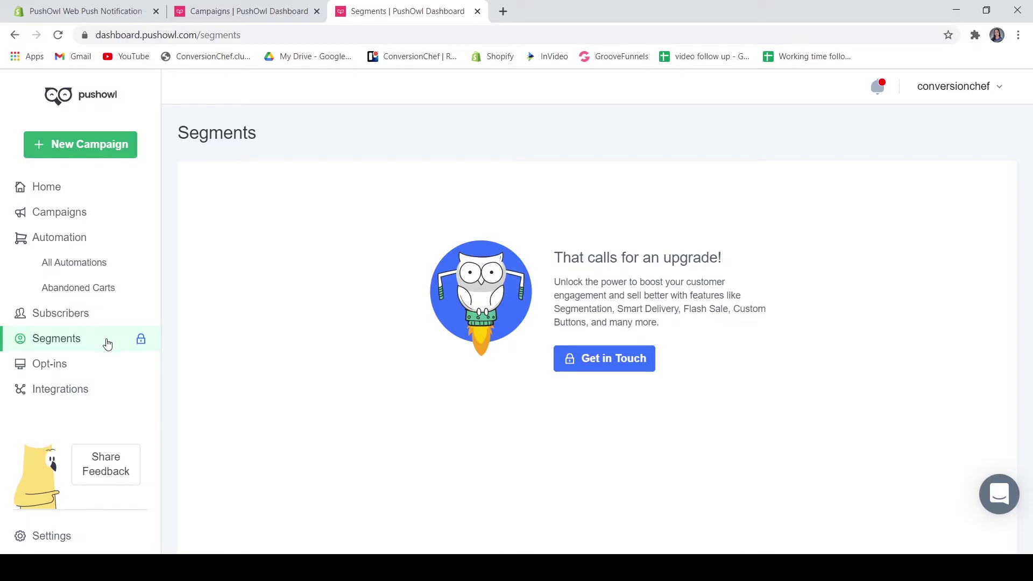
pyautogui.click(47, 375)
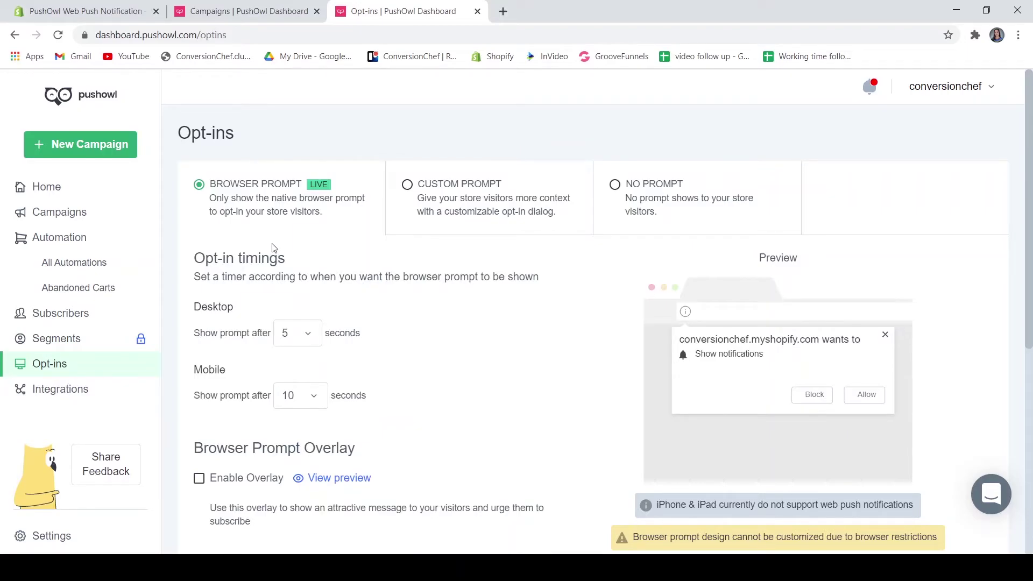
pyautogui.scroll(-1, 345, 247)
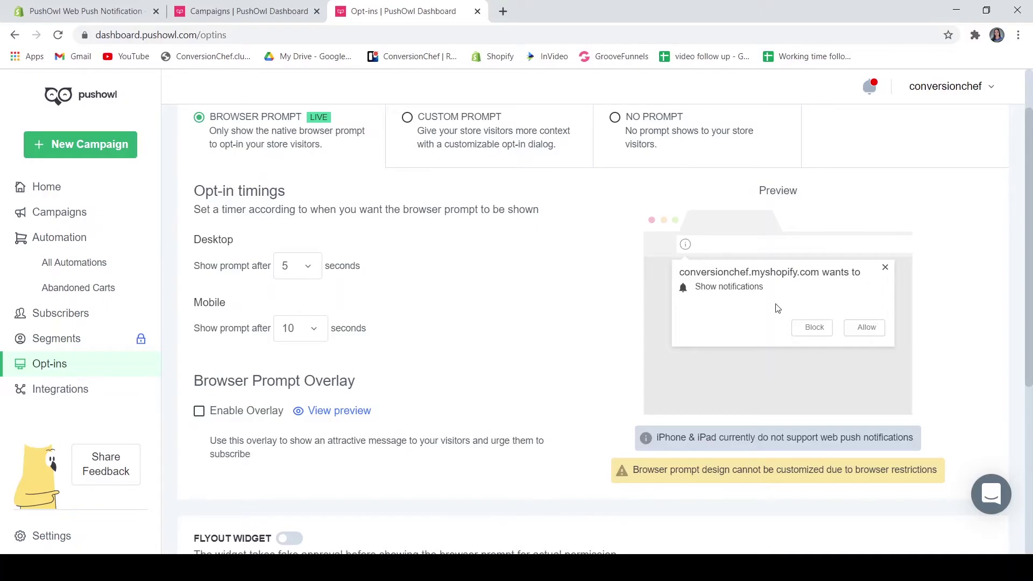
pyautogui.scroll(2, 357, 264)
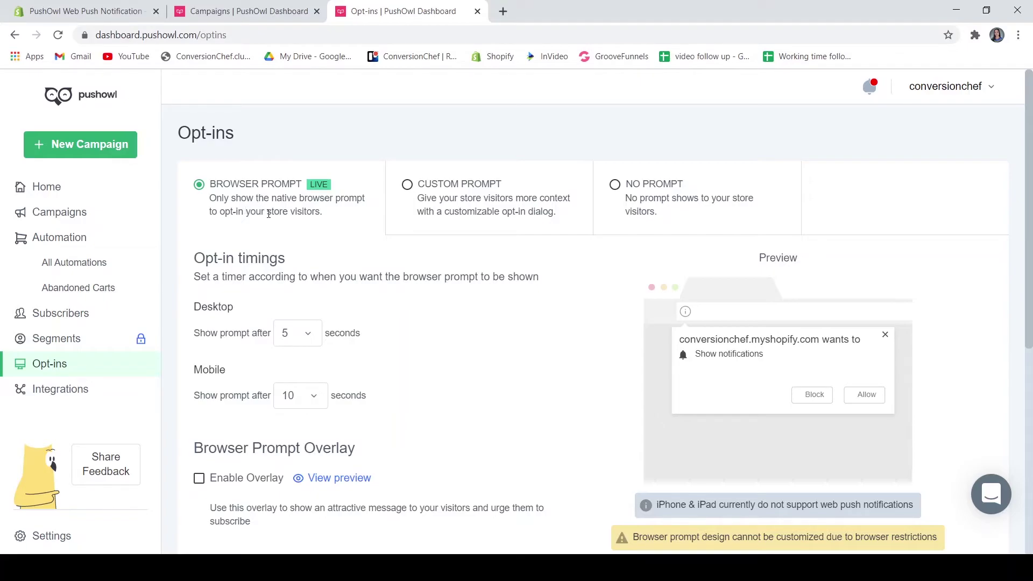
pyautogui.scroll(-1, 375, 262)
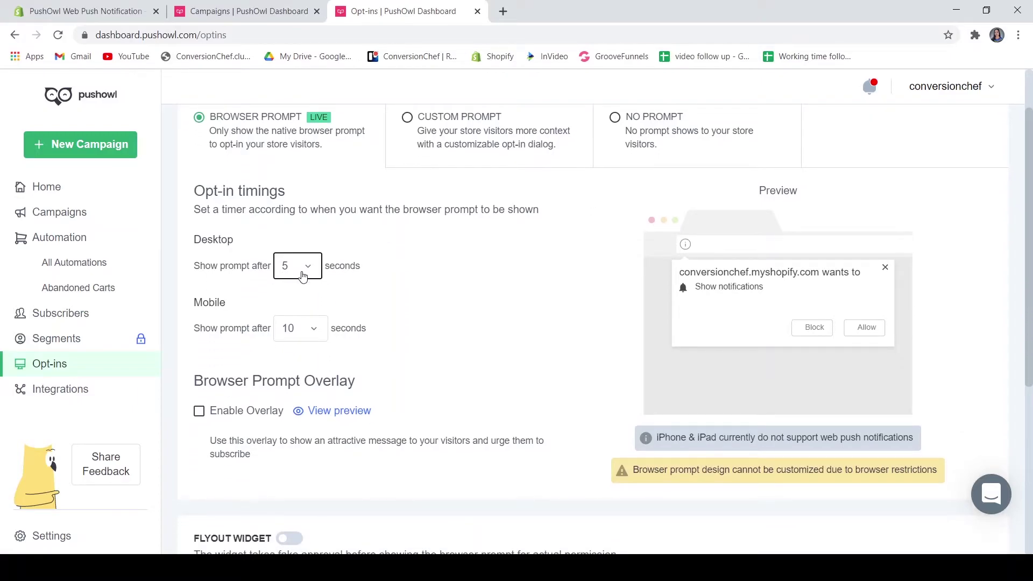
pyautogui.scroll(-1, 303, 276)
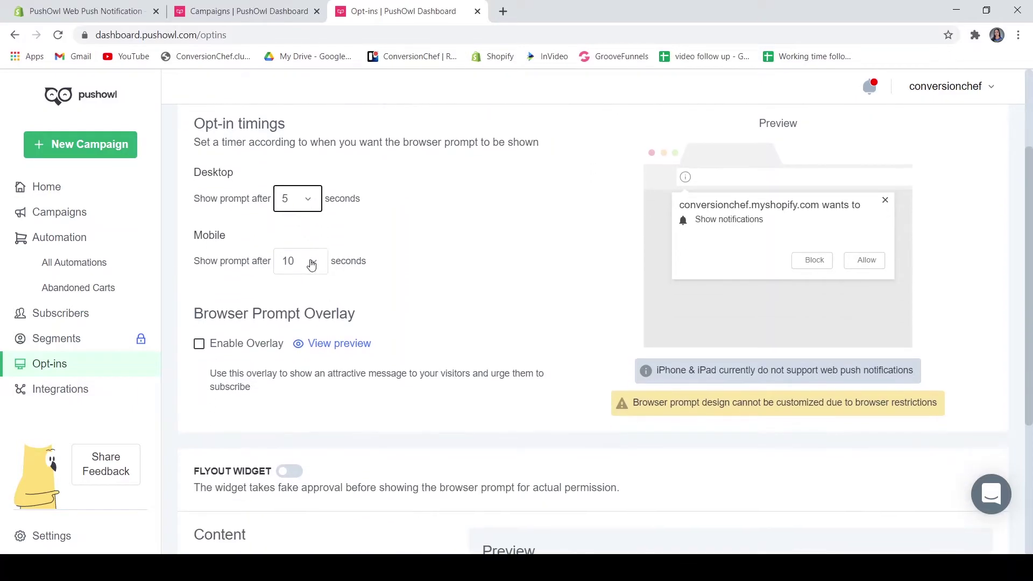
pyautogui.scroll(1, 351, 342)
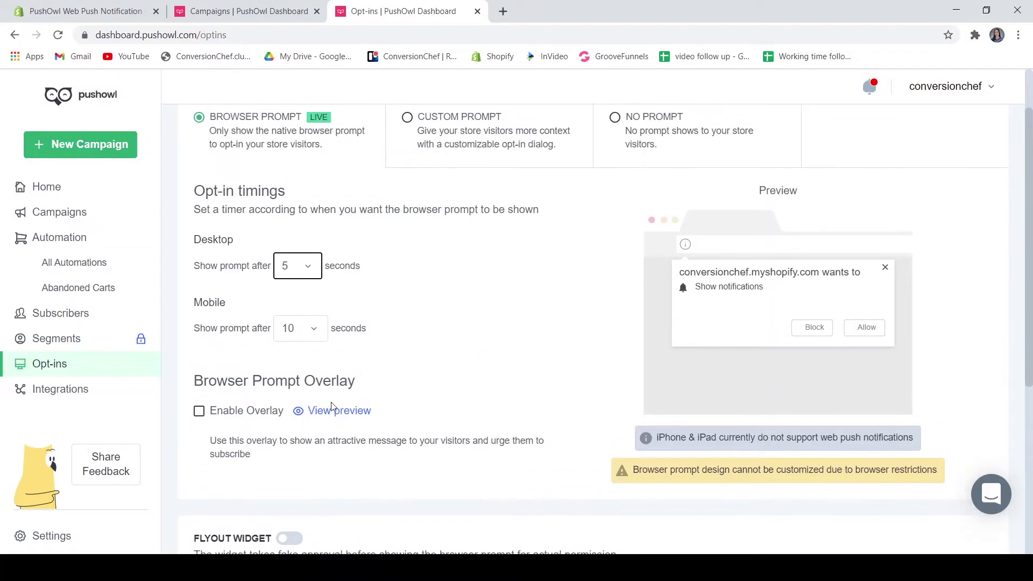
pyautogui.click(337, 412)
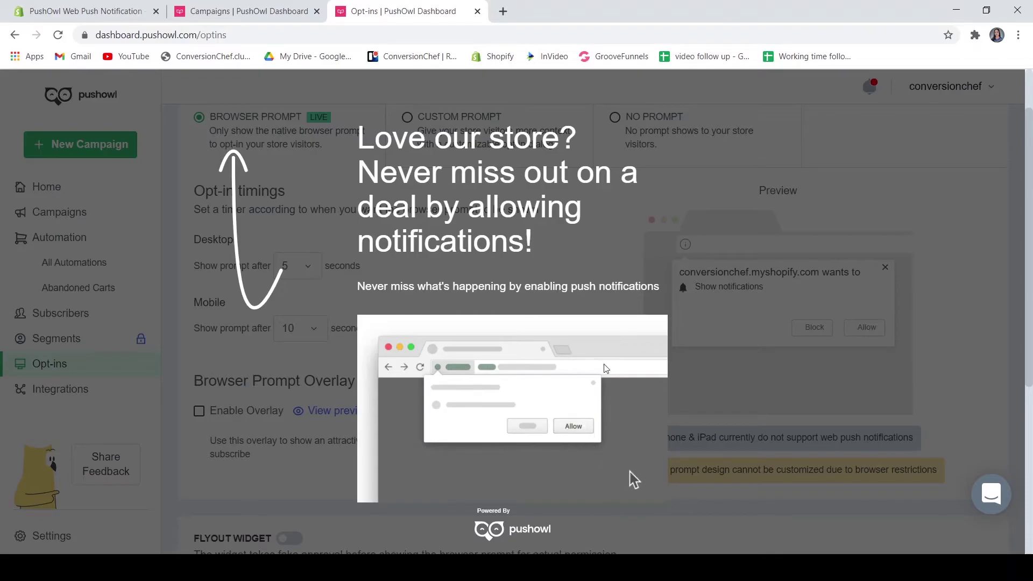
pyautogui.click(670, 277)
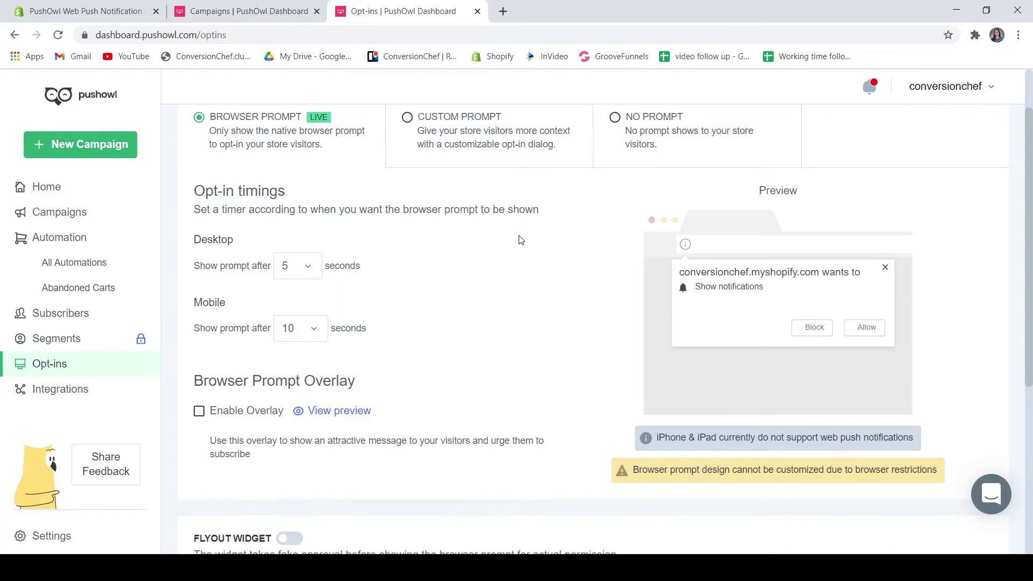
# Step: Choose Custom Prompt and review its 'Never miss a sale' opt-in with Allow and Later buttons
pyautogui.click(408, 118)
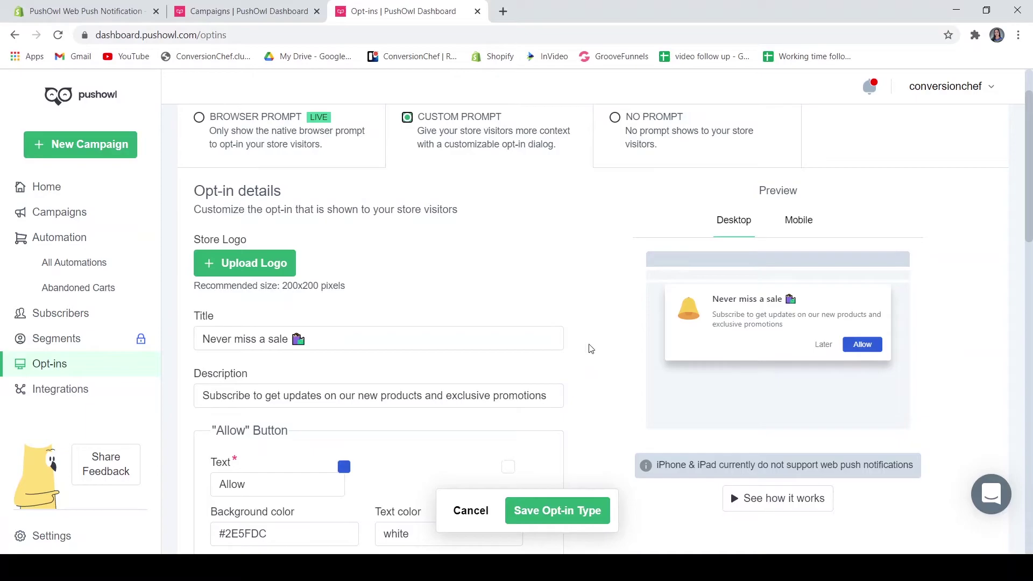
pyautogui.scroll(-1, 417, 338)
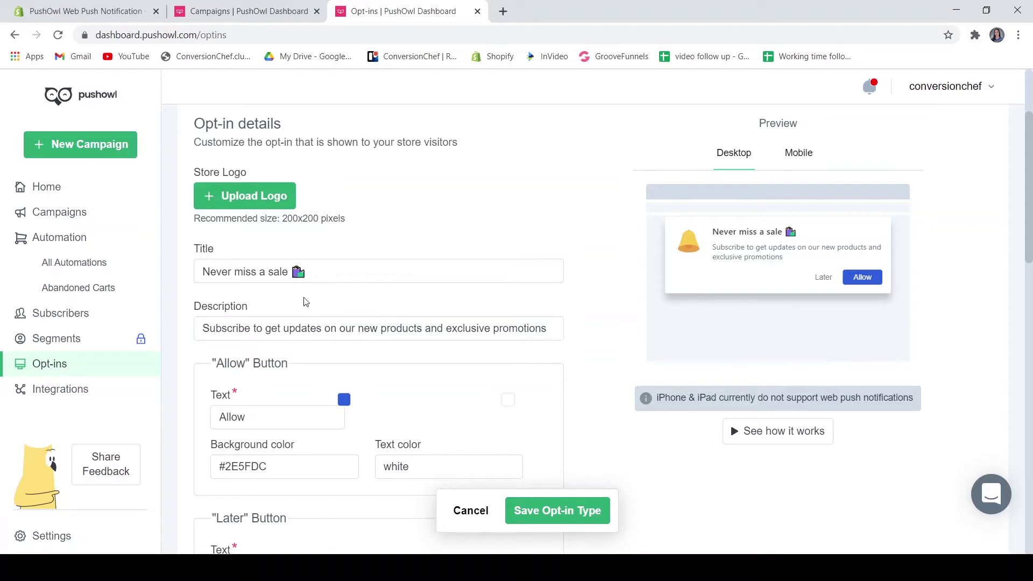
pyautogui.scroll(-1, 307, 302)
pyautogui.scroll(-2, 306, 323)
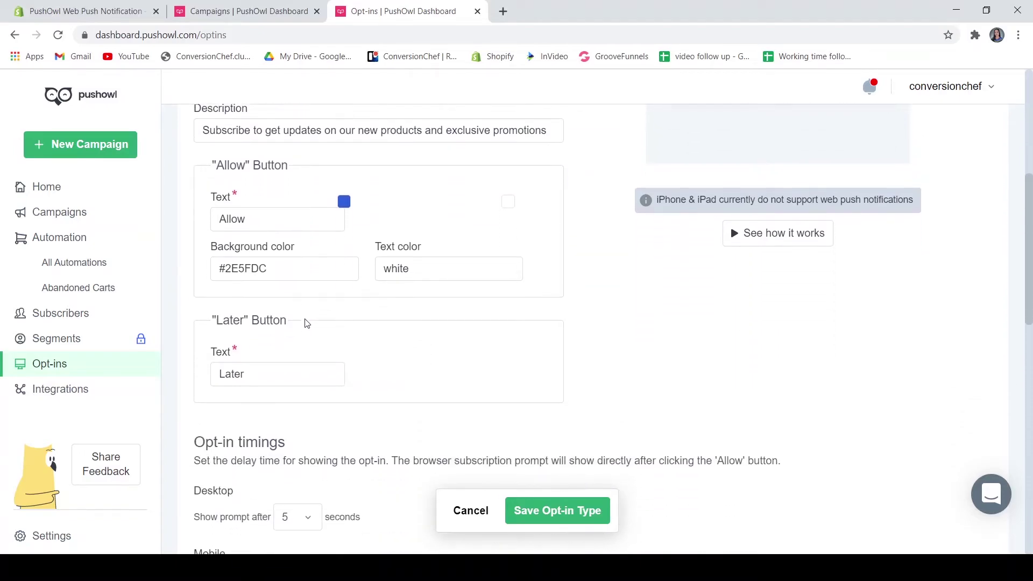
pyautogui.scroll(5, 306, 323)
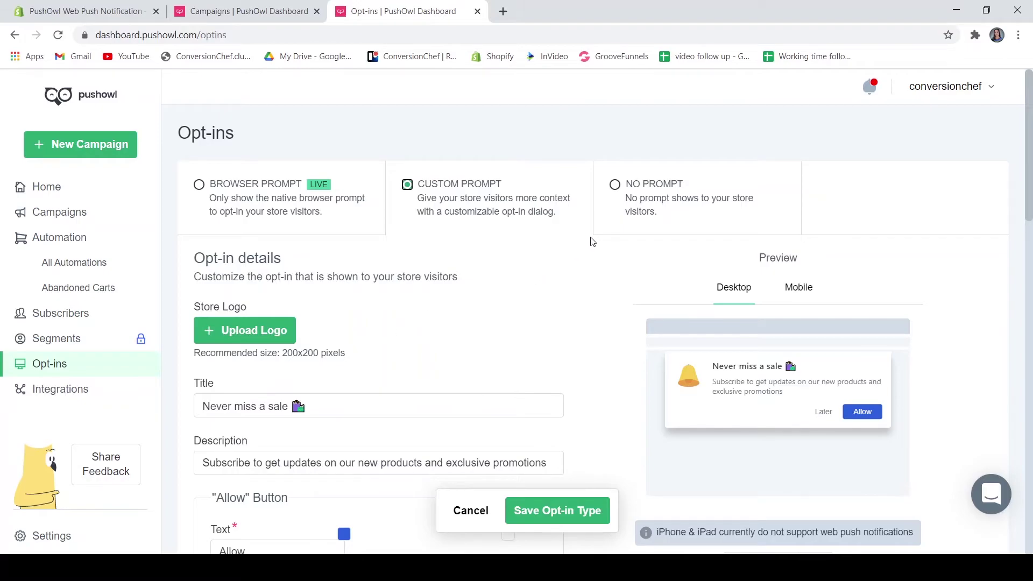
# Step: Select No Prompt on the Opt-ins page and scroll through the prompt options
pyautogui.click(615, 185)
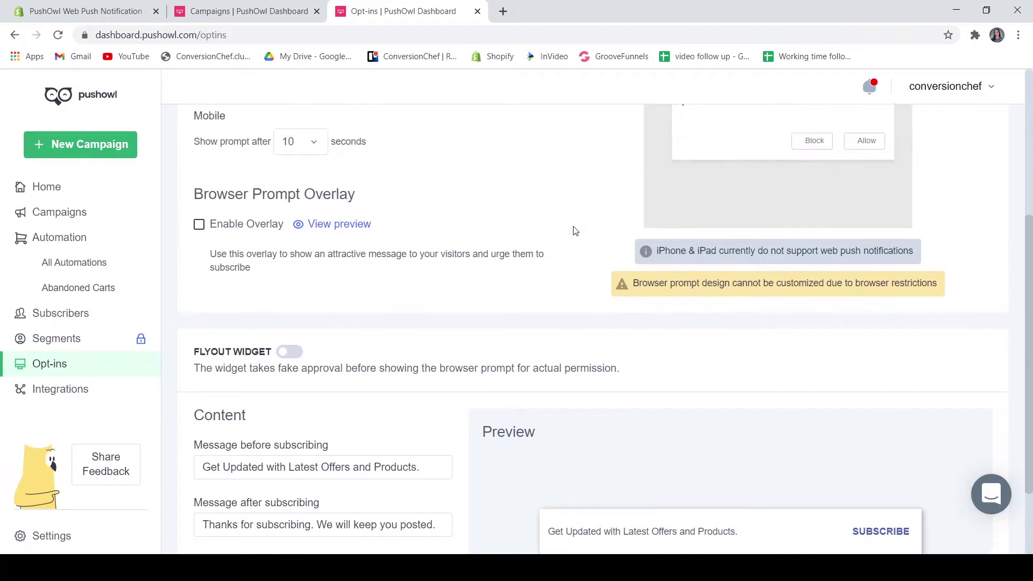
pyautogui.scroll(5, 574, 228)
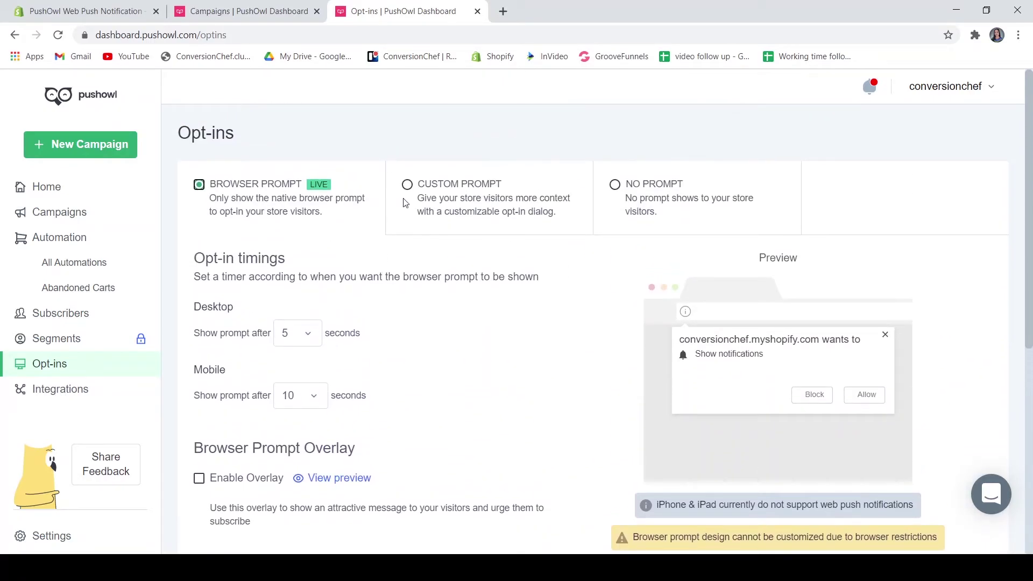
pyautogui.scroll(-6, 521, 258)
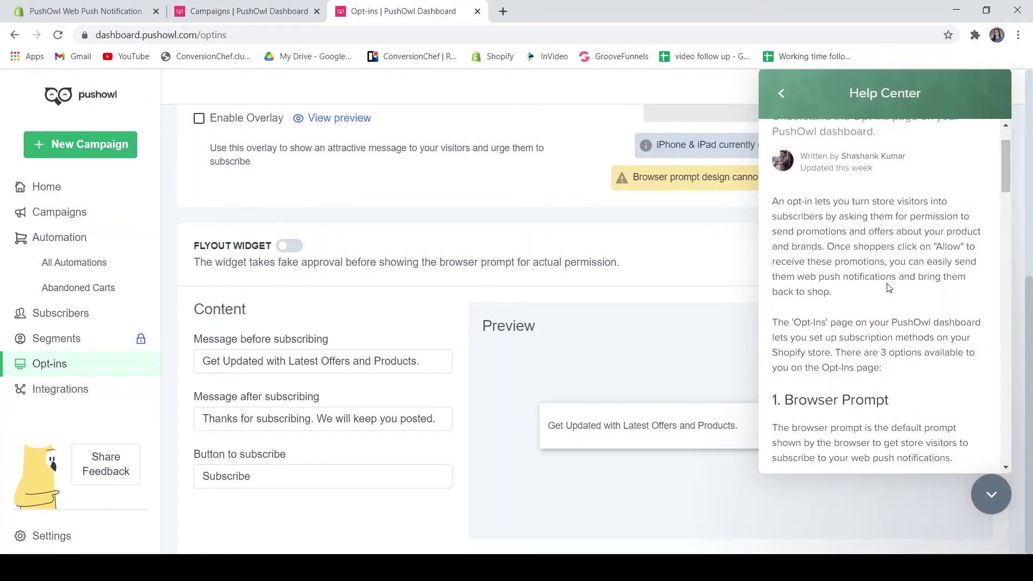
# Step: Leave the help article and rerun the 'opt in' search to list the Opt-Ins Overview article
pyautogui.scroll(-1, 889, 288)
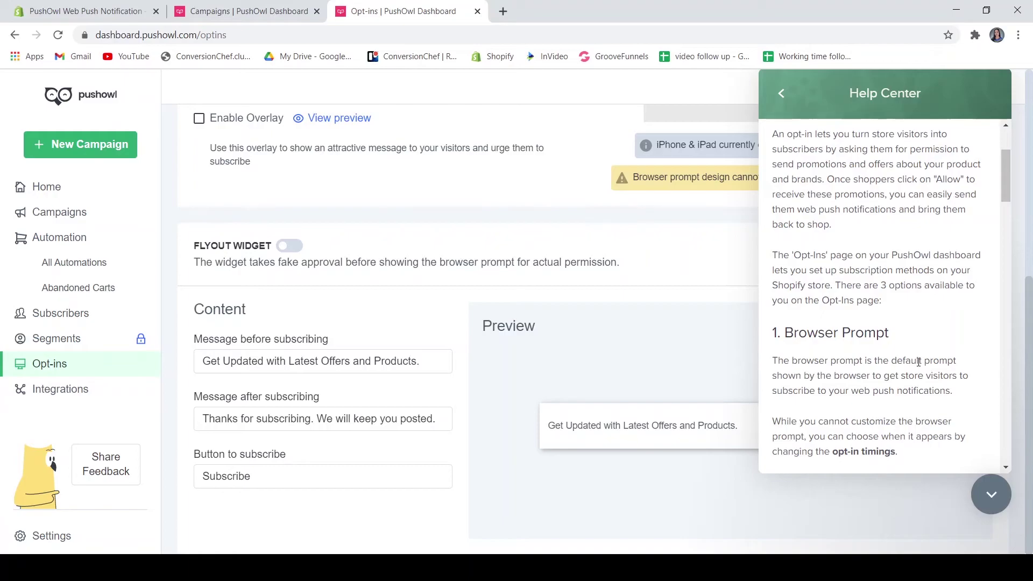
pyautogui.scroll(8, 798, 164)
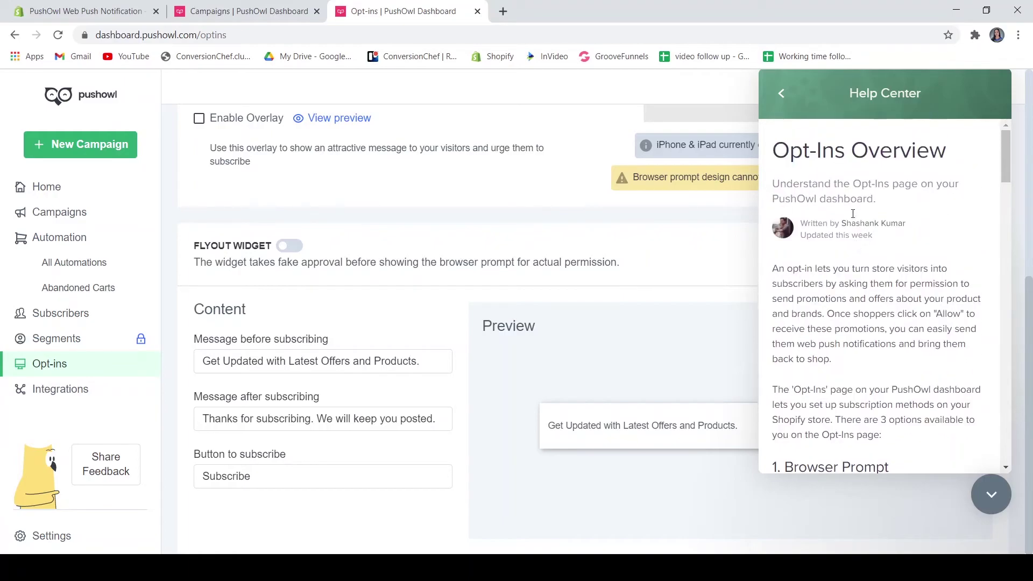
pyautogui.click(778, 95)
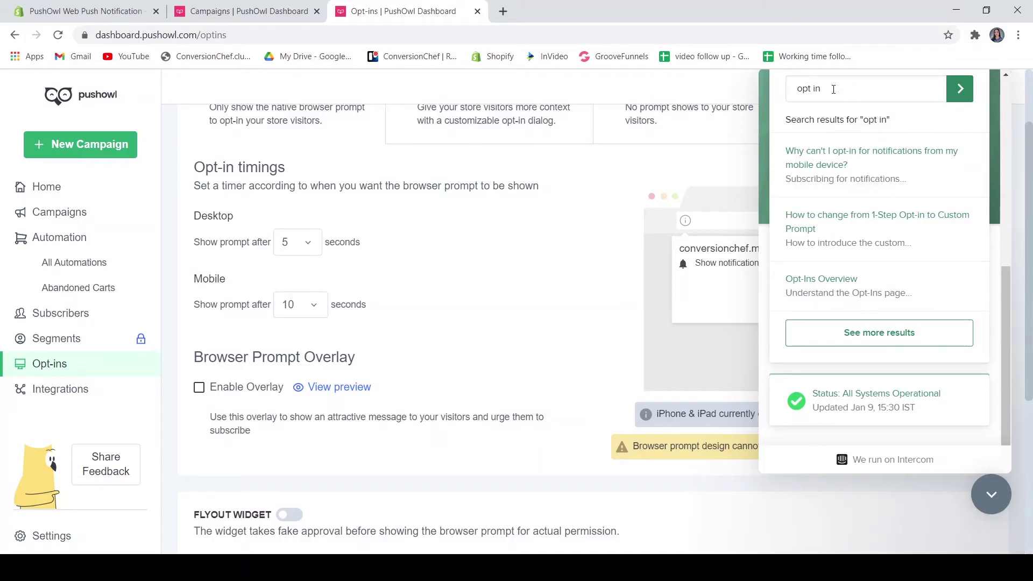
pyautogui.click(960, 89)
# Step: Dismiss the Intercom help panel and toggle the Flyout Widget on in the Opt-ins settings
pyautogui.click(990, 495)
pyautogui.scroll(-5, 625, 376)
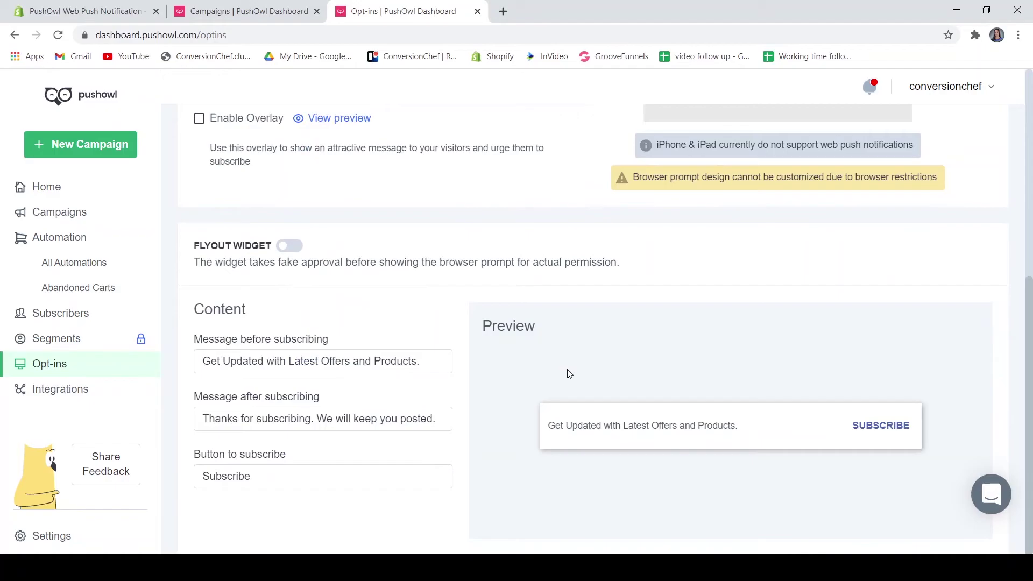
pyautogui.click(290, 247)
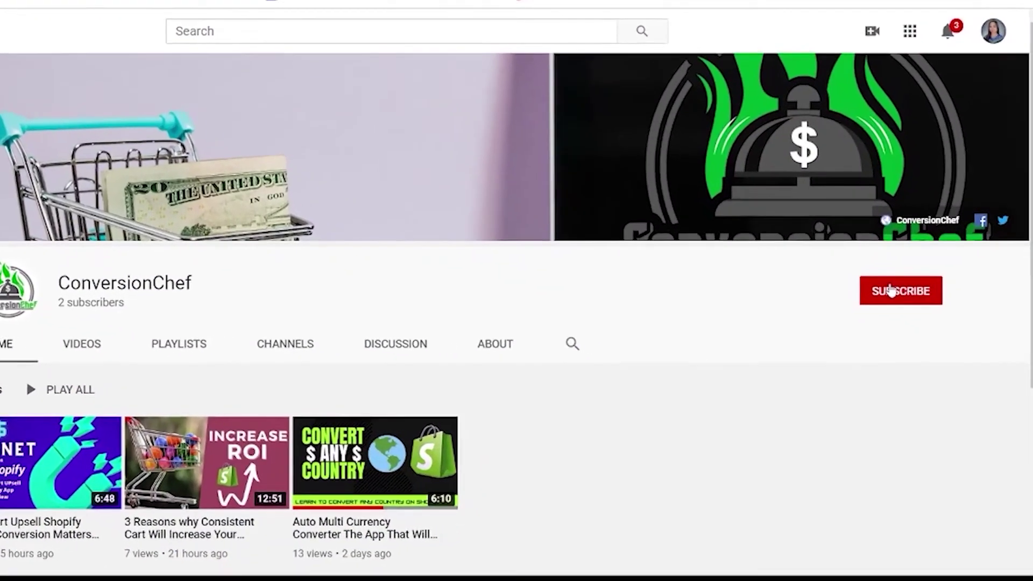
# Step: Subscribe to the ConversionChef channel and set its notification bell to All
pyautogui.click(909, 302)
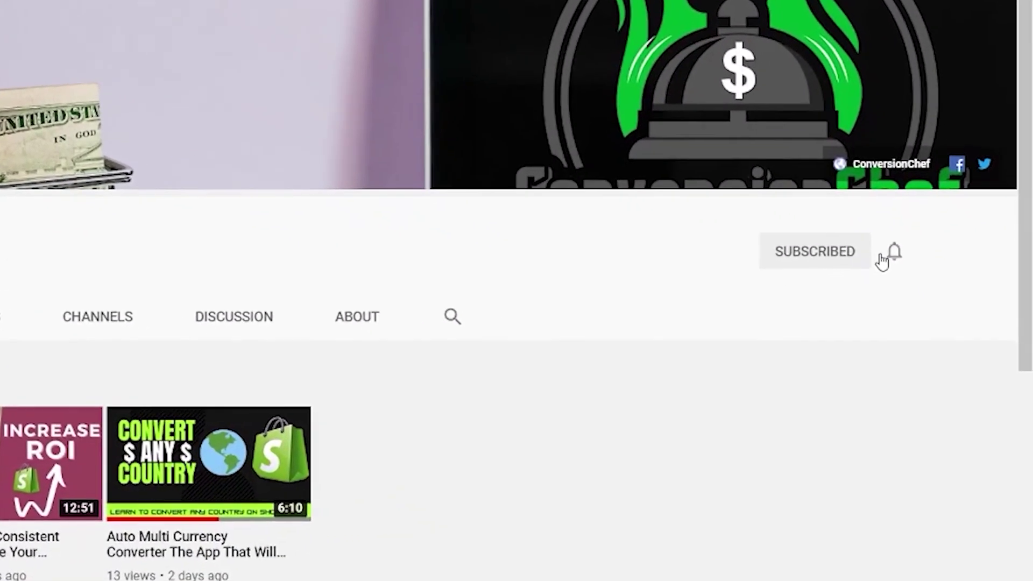
pyautogui.click(907, 264)
pyautogui.click(803, 262)
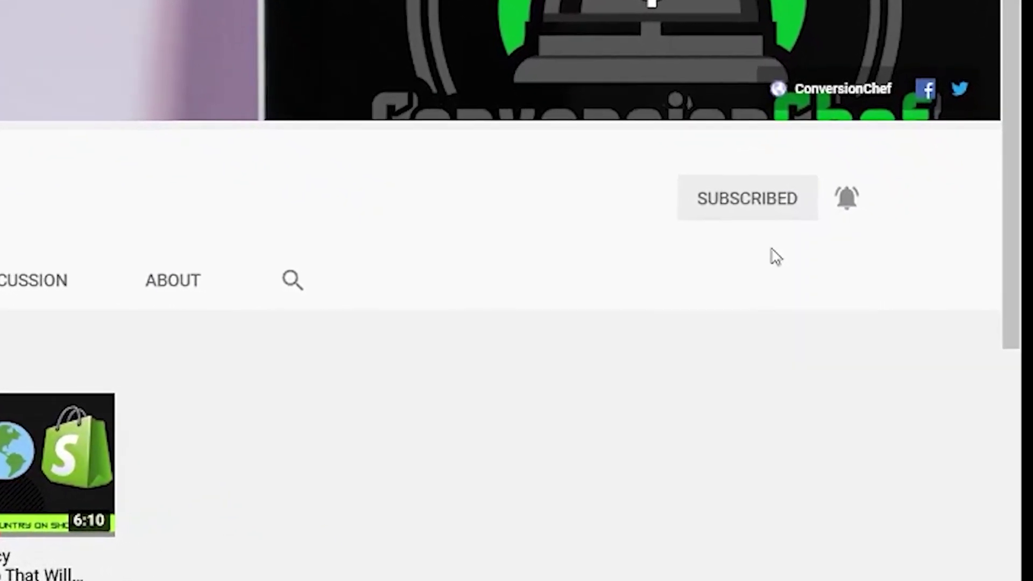